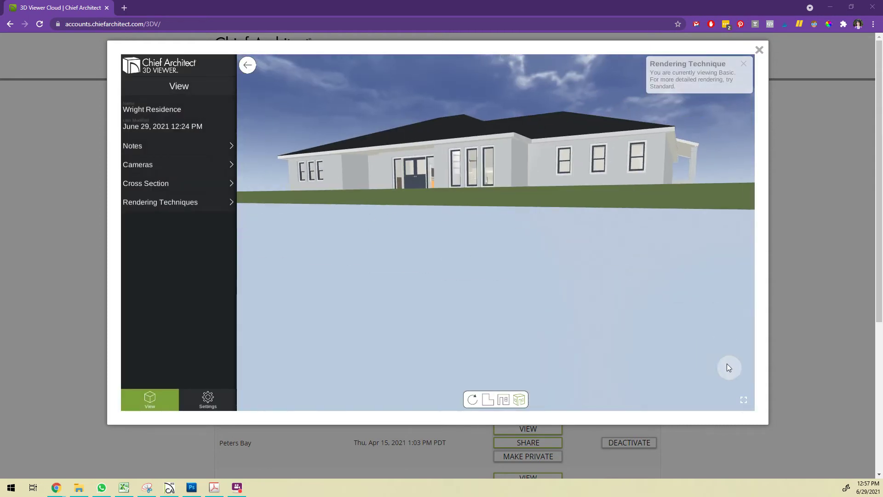
Show the Wright Residence 3D exterior in full-screen view.
{"action": "left_click", "coordinate": [746, 403]}
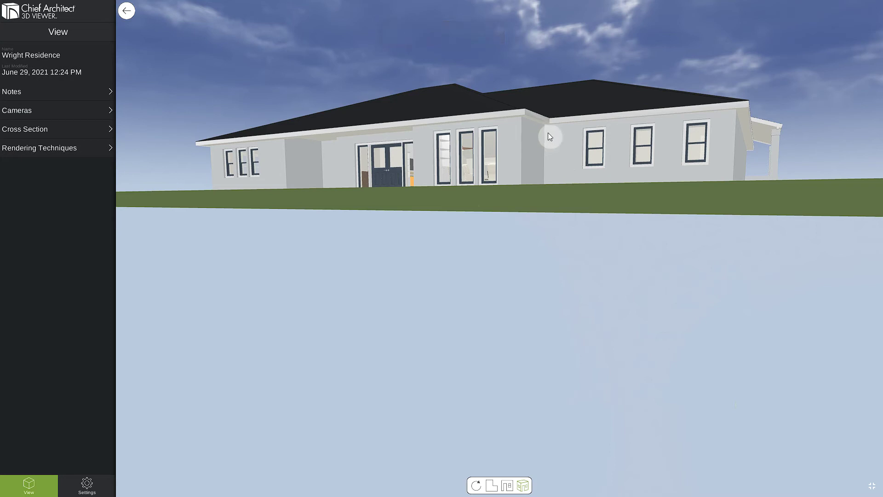
Orbit up, then slightly back down, to a raised three-quarter view of the roof and lawn.
{"action": "mouse_move", "coordinate": [540, 90]}
{"action": "left_mouse_down"}
{"action": "mouse_move", "coordinate": [622, 100]}
{"action": "mouse_move", "coordinate": [528, 108]}
{"action": "left_mouse_up"}
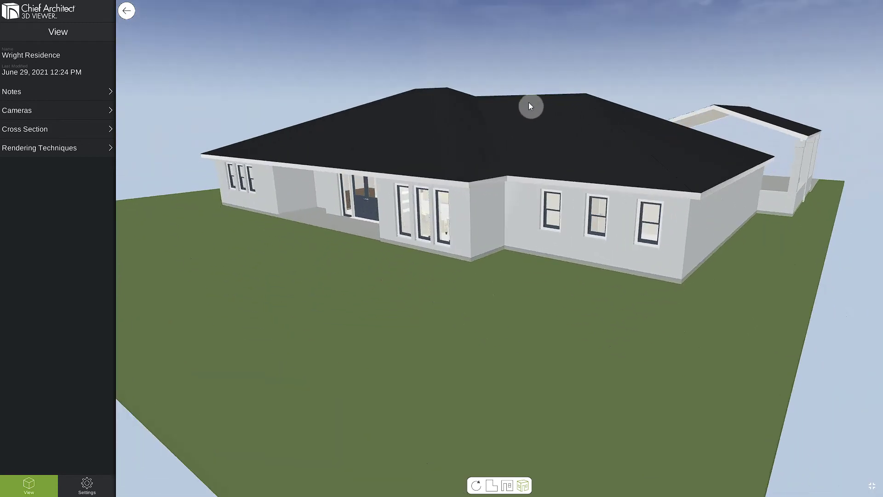
{"action": "left_click_drag", "start_coordinate": [527, 105], "coordinate": [532, 98]}
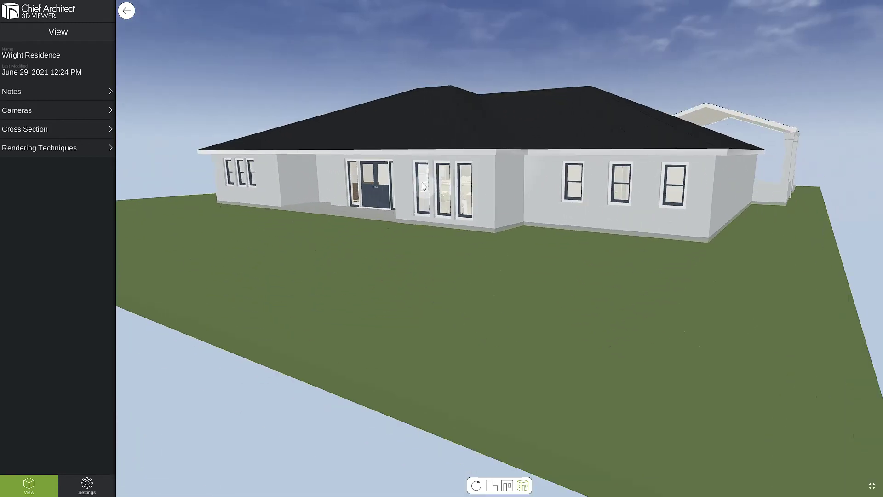
Apply the Standard rendering technique, then return to the main view options.
{"action": "left_click", "coordinate": [53, 150]}
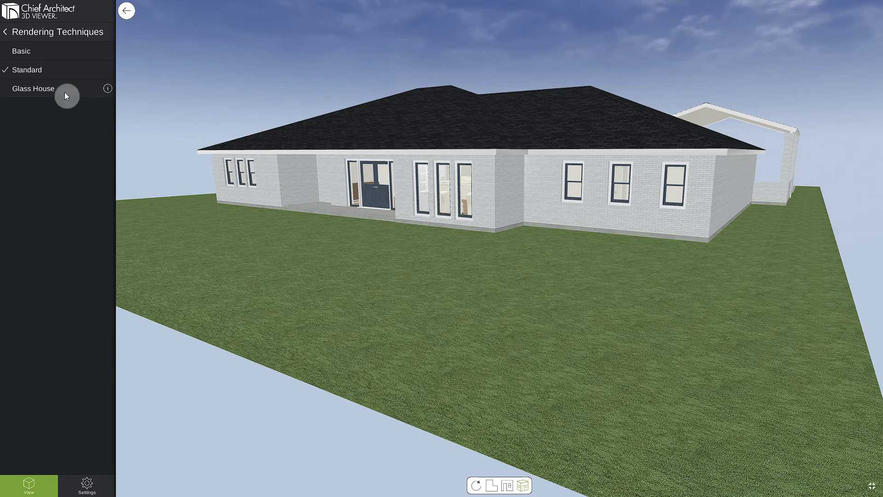
{"action": "left_click", "coordinate": [8, 31]}
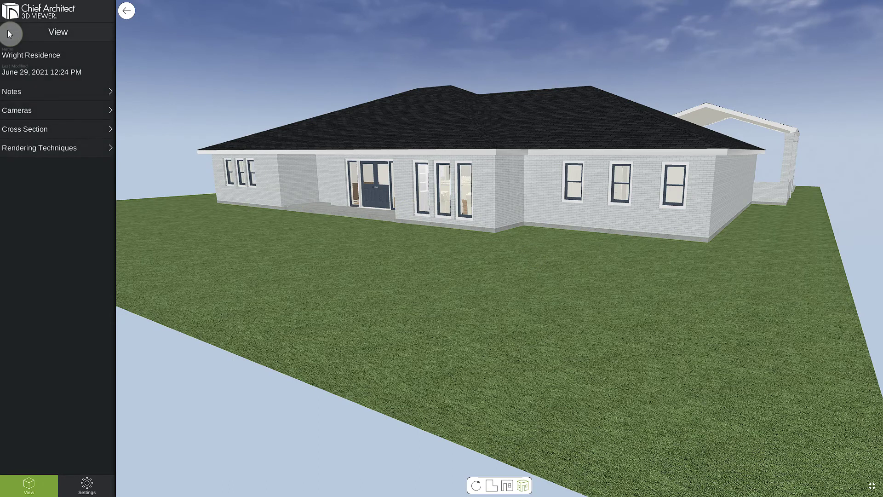
Show cross-section controls, view the roof from above, then raise and remove a horizontal cut.
{"action": "left_click", "coordinate": [43, 131]}
{"action": "left_click_drag", "start_coordinate": [403, 117], "coordinate": [416, 144]}
{"action": "left_click_drag", "start_coordinate": [447, 267], "coordinate": [414, 234]}
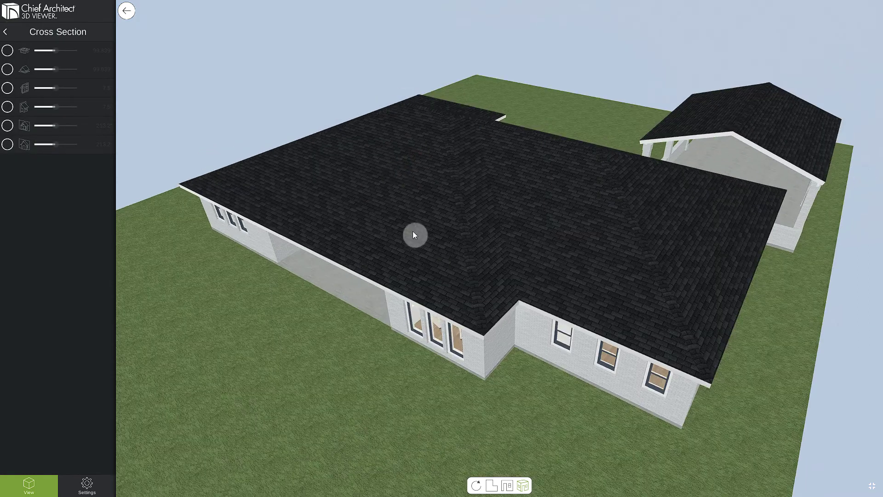
{"action": "left_click", "coordinate": [8, 50]}
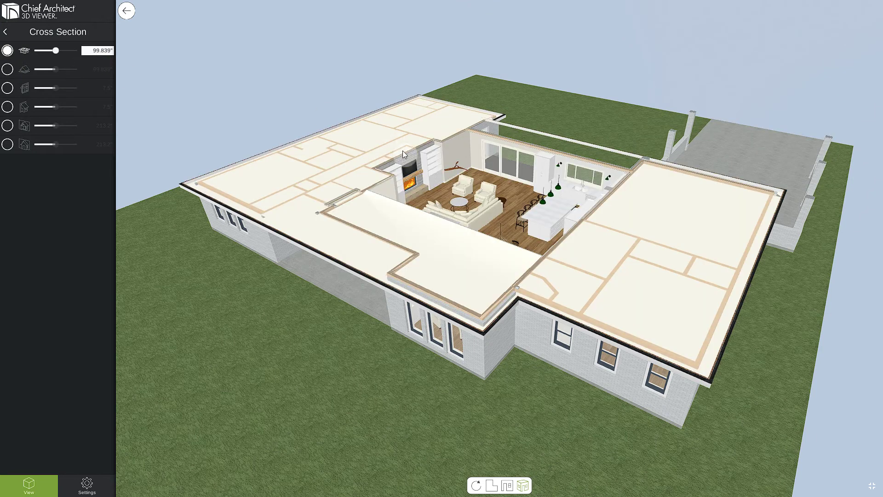
{"action": "mouse_move", "coordinate": [56, 54]}
{"action": "left_mouse_down"}
{"action": "mouse_move", "coordinate": [65, 53]}
{"action": "mouse_move", "coordinate": [56, 49]}
{"action": "left_mouse_up"}
{"action": "left_click", "coordinate": [7, 51]}
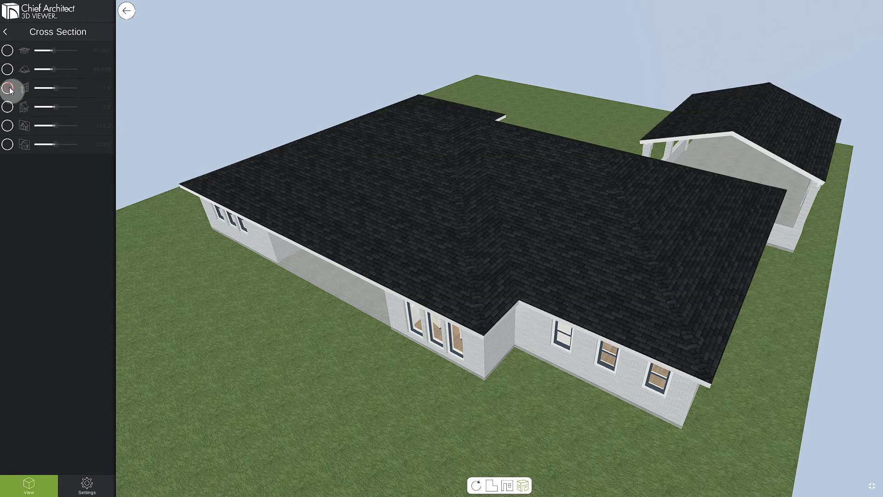
Slide a vertical cut and a lengthwise cut through the house, then turn both off.
{"action": "left_click", "coordinate": [8, 88]}
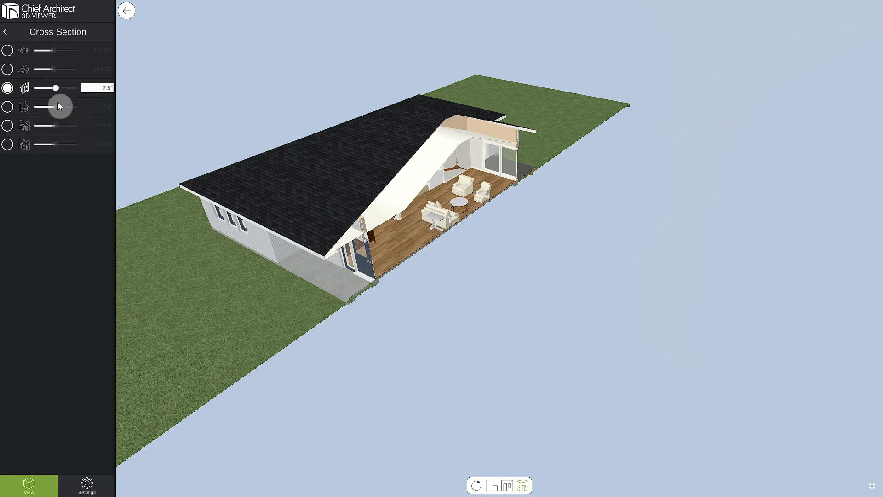
{"action": "left_click_drag", "start_coordinate": [54, 88], "coordinate": [51, 88]}
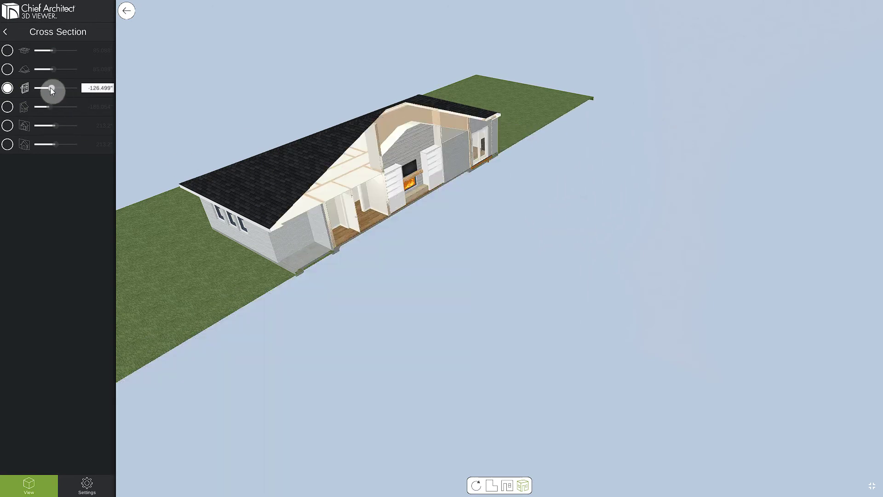
{"action": "left_click", "coordinate": [7, 88]}
{"action": "left_click", "coordinate": [7, 124]}
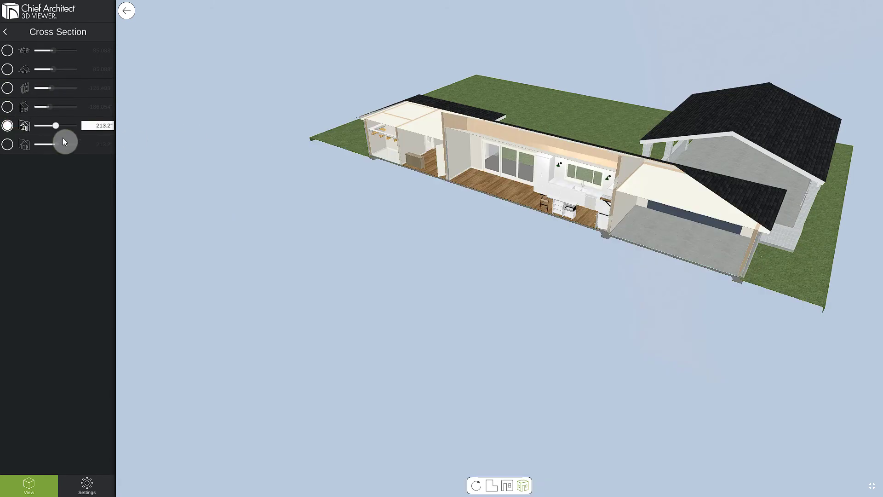
{"action": "left_click_drag", "start_coordinate": [55, 129], "coordinate": [50, 125]}
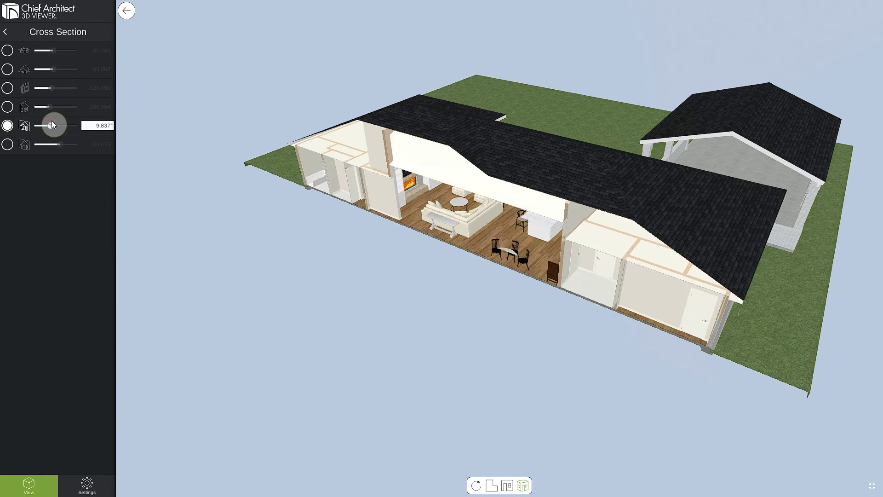
{"action": "left_click", "coordinate": [8, 125]}
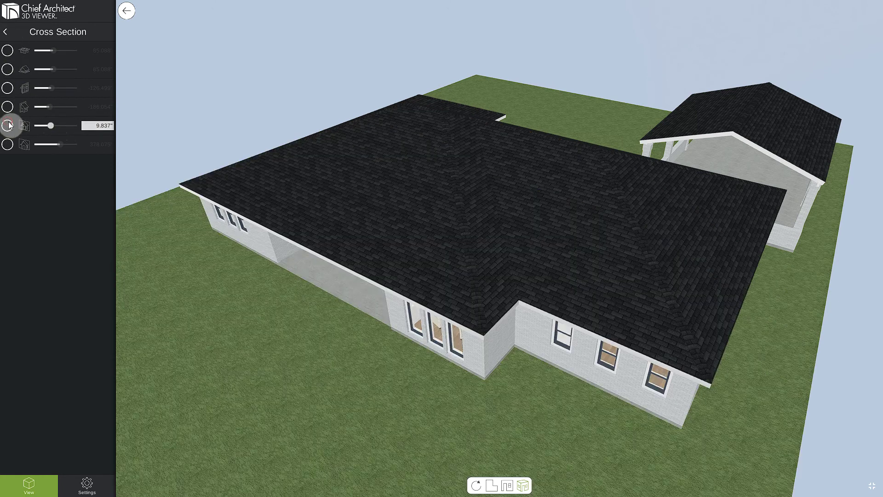
Return to the main view options and orbit to a raised view of the whole house.
{"action": "left_click", "coordinate": [6, 32]}
{"action": "mouse_move", "coordinate": [274, 214]}
{"action": "left_mouse_down"}
{"action": "mouse_move", "coordinate": [315, 268]}
{"action": "mouse_move", "coordinate": [333, 234]}
{"action": "left_mouse_up"}
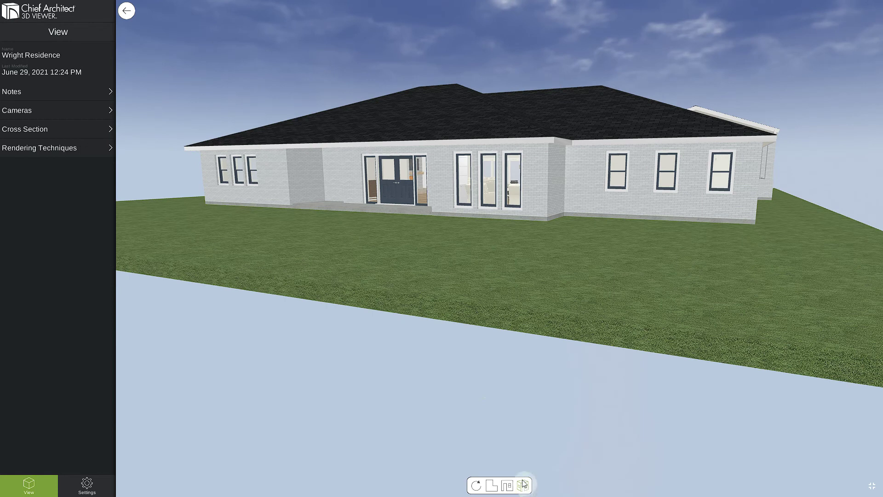
{"action": "mouse_move", "coordinate": [524, 276]}
{"action": "left_mouse_down"}
{"action": "mouse_move", "coordinate": [505, 299]}
{"action": "mouse_move", "coordinate": [520, 290]}
{"action": "mouse_move", "coordinate": [517, 277]}
{"action": "mouse_move", "coordinate": [514, 285]}
{"action": "left_mouse_up"}
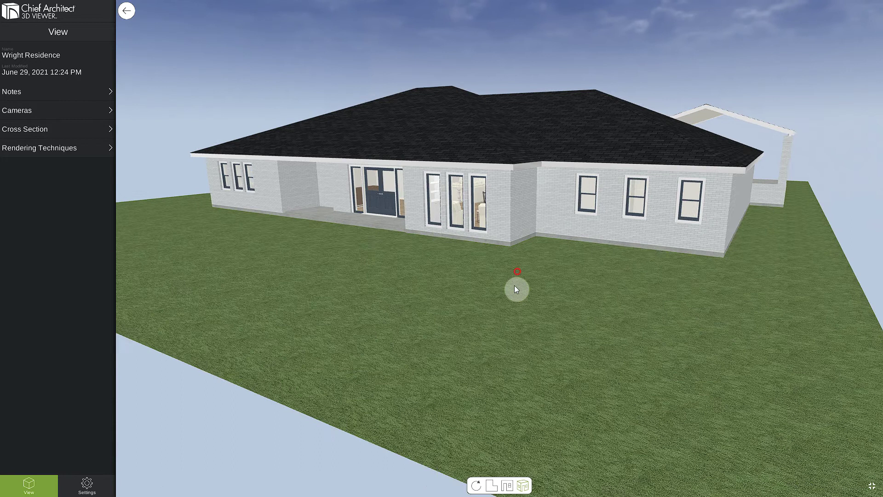
Switch the viewer to the top-down floor plan view.
{"action": "left_click", "coordinate": [490, 486]}
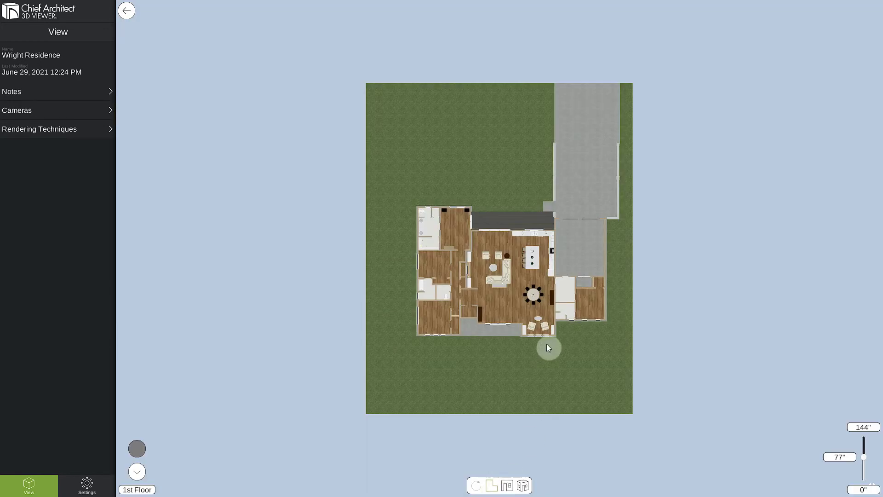
{"action": "scroll", "coordinate": [521, 273], "scroll_direction": "up", "scroll_amount": 3}
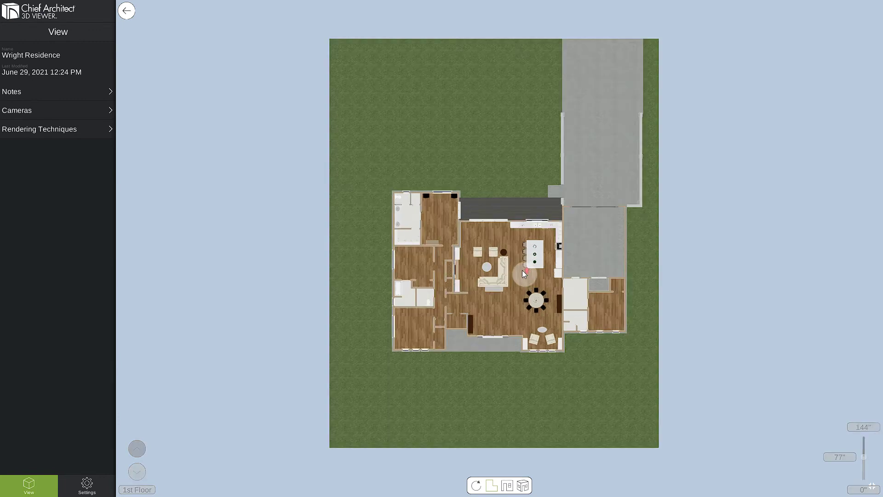
{"action": "scroll", "coordinate": [521, 273], "scroll_direction": "up", "scroll_amount": 3}
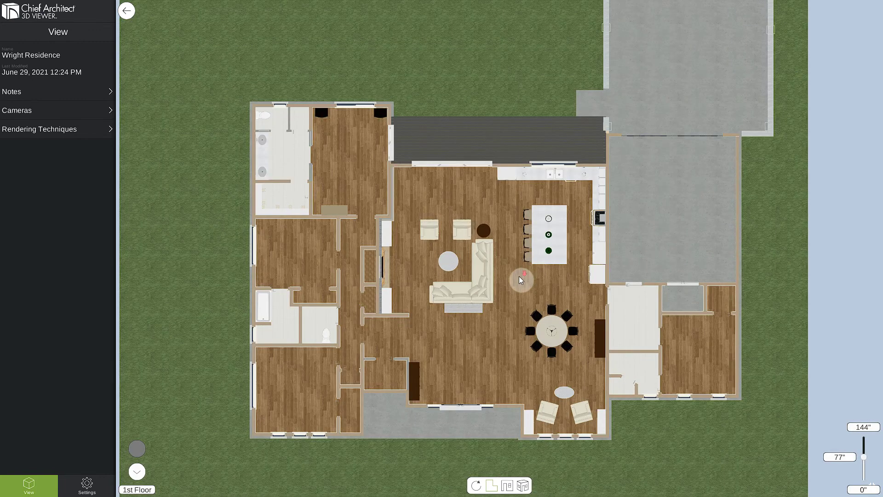
{"action": "scroll", "coordinate": [520, 276], "scroll_direction": "down", "scroll_amount": 1}
{"action": "scroll", "coordinate": [416, 270], "scroll_direction": "down", "scroll_amount": 3}
{"action": "scroll", "coordinate": [419, 270], "scroll_direction": "down", "scroll_amount": 2}
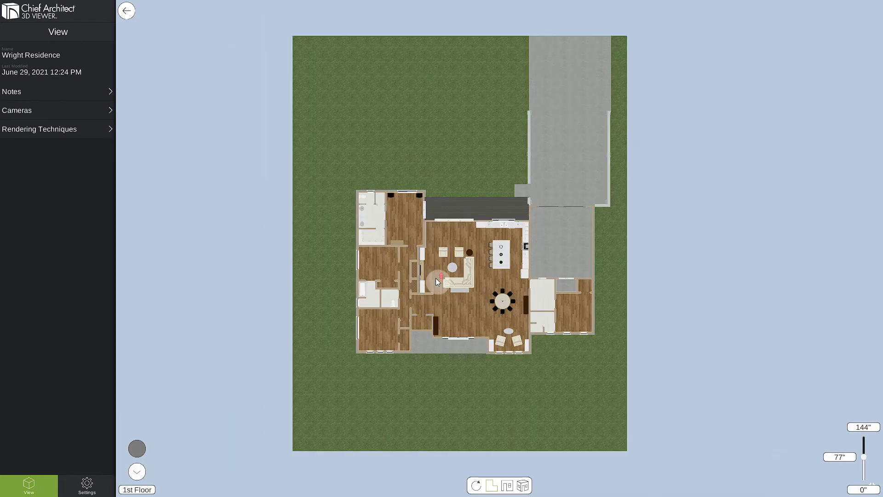
{"action": "scroll", "coordinate": [435, 278], "scroll_direction": "up", "scroll_amount": 2}
Return to 3D, orbit down to ground level, and walk in close to the rear wall.
{"action": "left_click", "coordinate": [523, 486]}
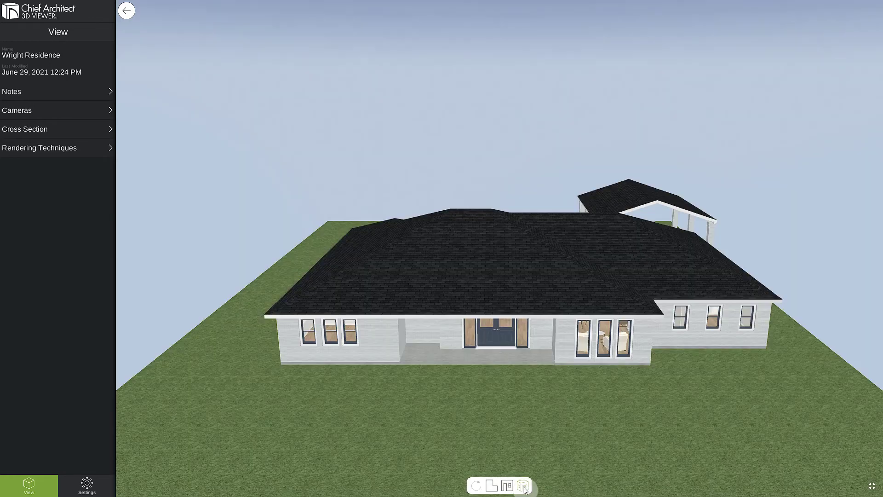
{"action": "mouse_move", "coordinate": [497, 334]}
{"action": "left_mouse_down"}
{"action": "mouse_move", "coordinate": [540, 330]}
{"action": "mouse_move", "coordinate": [523, 394]}
{"action": "left_mouse_up"}
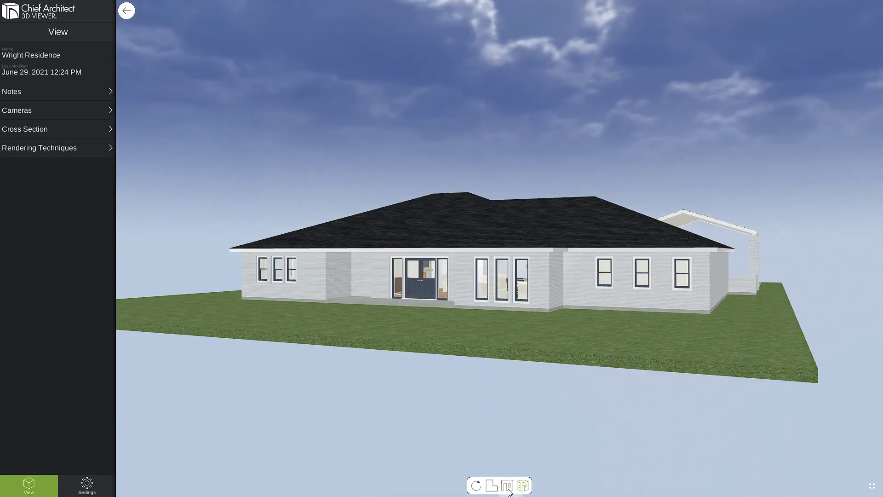
{"action": "left_click", "coordinate": [463, 392]}
{"action": "left_click", "coordinate": [523, 484]}
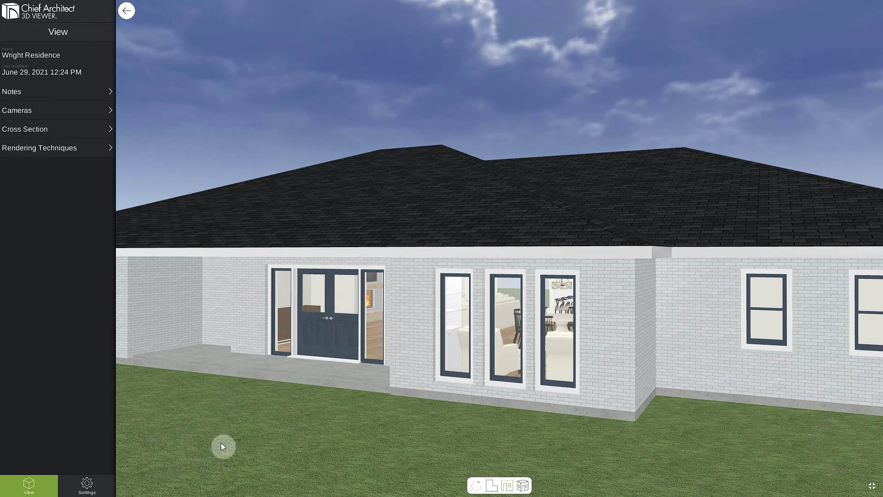
Walk across the rear patio to the double door, with the minimap showing.
{"action": "left_click", "coordinate": [338, 458]}
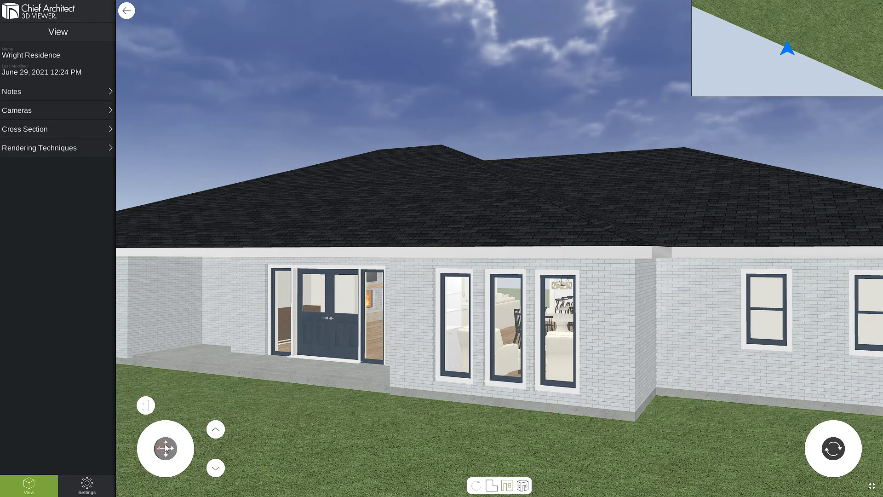
{"action": "mouse_move", "coordinate": [166, 447]}
{"action": "left_mouse_down"}
{"action": "mouse_move", "coordinate": [149, 452]}
{"action": "mouse_move", "coordinate": [161, 431]}
{"action": "left_mouse_up"}
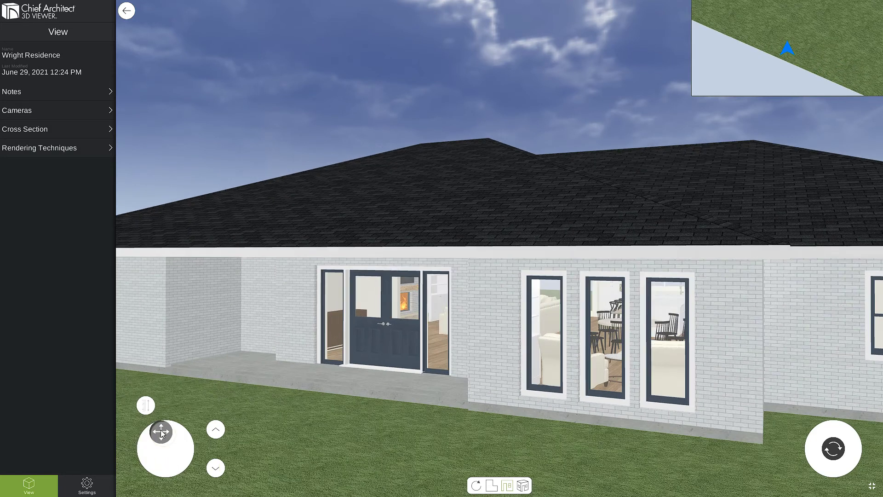
{"action": "left_click_drag", "start_coordinate": [161, 431], "coordinate": [172, 452]}
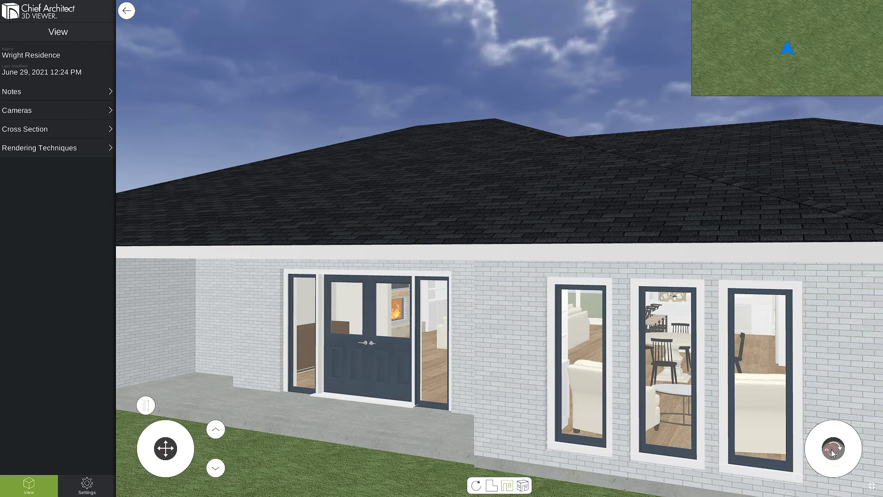
{"action": "mouse_move", "coordinate": [833, 450]}
{"action": "left_mouse_down"}
{"action": "mouse_move", "coordinate": [824, 449]}
{"action": "mouse_move", "coordinate": [832, 442]}
{"action": "left_mouse_up"}
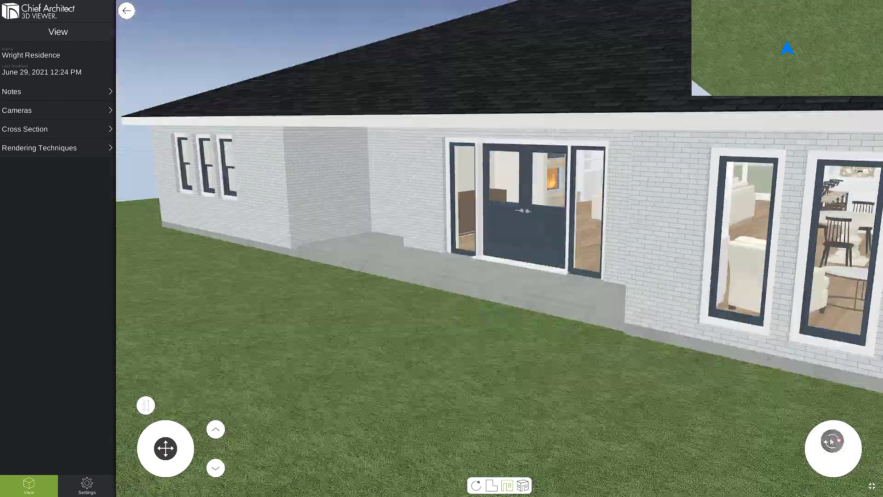
{"action": "left_click", "coordinate": [545, 396]}
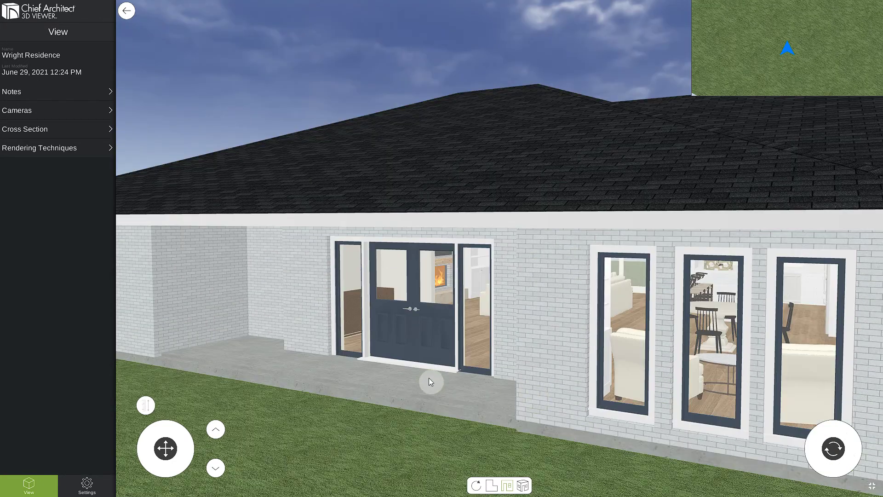
{"action": "left_click_drag", "start_coordinate": [422, 380], "coordinate": [419, 376]}
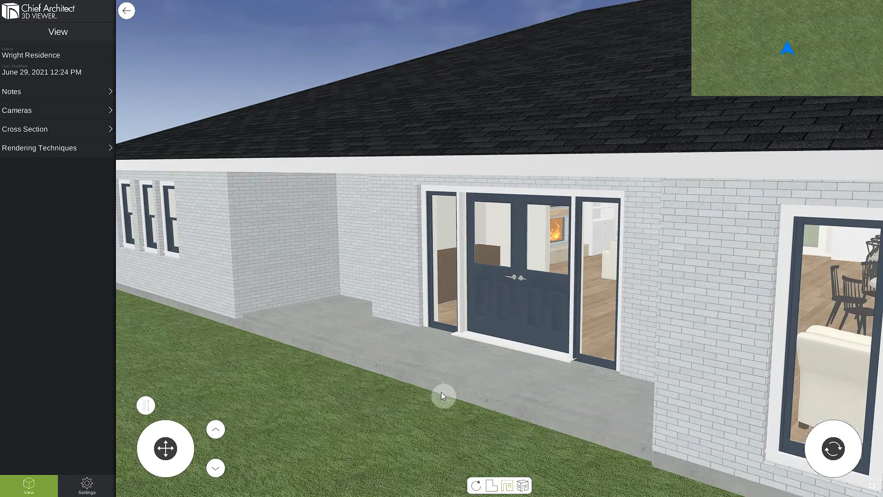
{"action": "left_click_drag", "start_coordinate": [419, 376], "coordinate": [478, 390]}
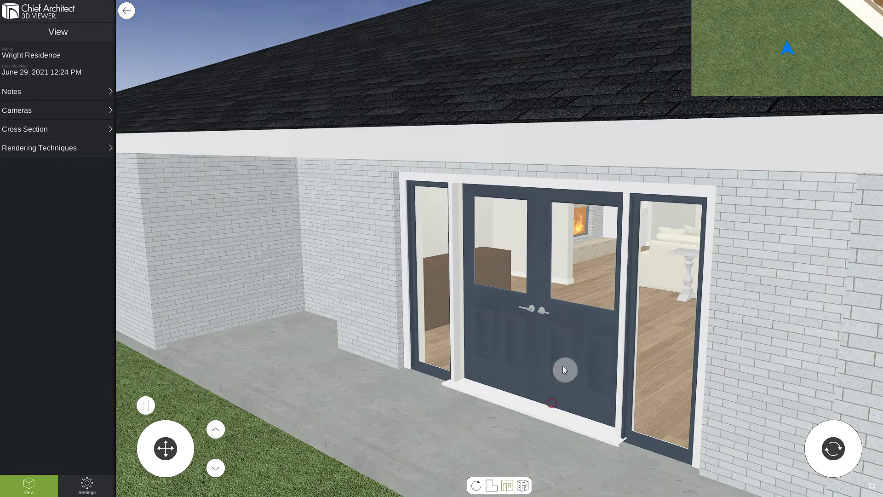
{"action": "mouse_move", "coordinate": [548, 408]}
{"action": "left_mouse_down"}
{"action": "mouse_move", "coordinate": [552, 345]}
{"action": "mouse_move", "coordinate": [570, 331]}
{"action": "left_mouse_up"}
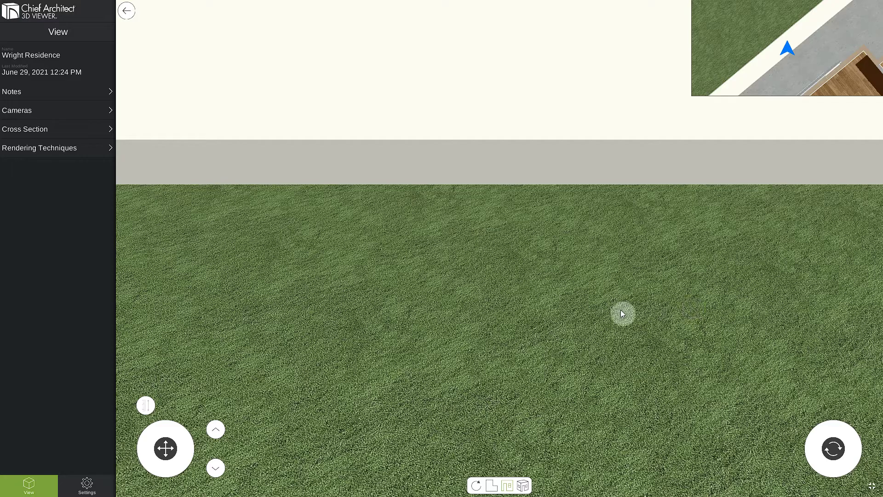
Walk through the patio door into the living room, lower the camera, and face the kitchen island.
{"action": "mouse_move", "coordinate": [570, 332]}
{"action": "left_mouse_down"}
{"action": "mouse_move", "coordinate": [419, 333]}
{"action": "mouse_move", "coordinate": [437, 334]}
{"action": "left_mouse_up"}
{"action": "left_click_drag", "start_coordinate": [485, 310], "coordinate": [515, 220]}
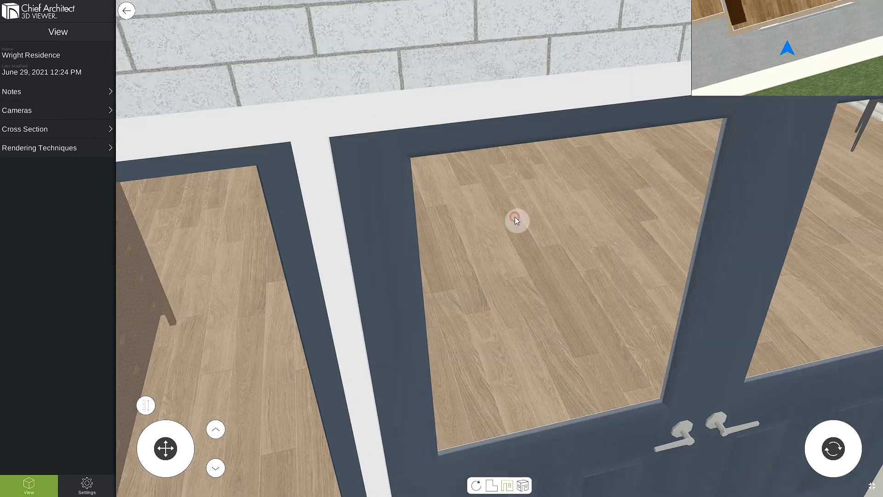
{"action": "mouse_move", "coordinate": [512, 223]}
{"action": "left_mouse_down"}
{"action": "mouse_move", "coordinate": [509, 211]}
{"action": "mouse_move", "coordinate": [513, 255]}
{"action": "mouse_move", "coordinate": [494, 291]}
{"action": "left_mouse_up"}
{"action": "mouse_move", "coordinate": [161, 446]}
{"action": "left_mouse_down"}
{"action": "mouse_move", "coordinate": [166, 438]}
{"action": "mouse_move", "coordinate": [175, 449]}
{"action": "mouse_move", "coordinate": [195, 447]}
{"action": "left_mouse_up"}
{"action": "left_click", "coordinate": [215, 468]}
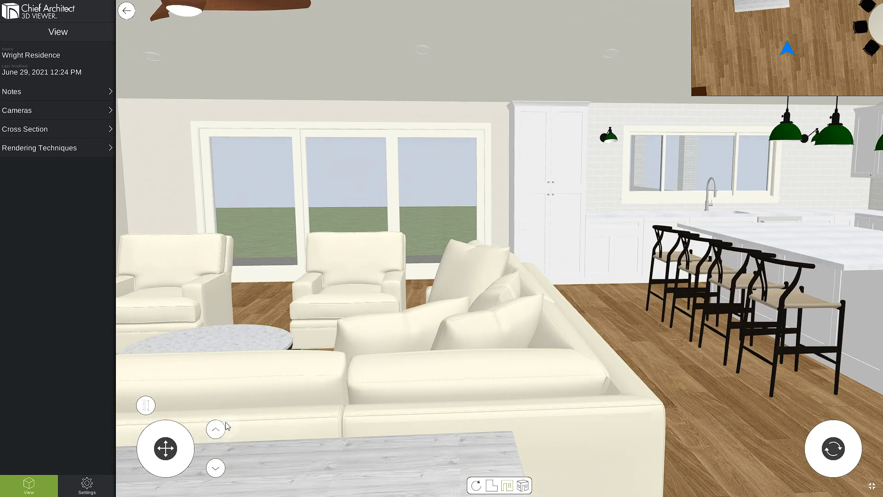
{"action": "mouse_move", "coordinate": [403, 280]}
{"action": "left_mouse_down"}
{"action": "mouse_move", "coordinate": [407, 300]}
{"action": "mouse_move", "coordinate": [349, 299]}
{"action": "left_mouse_up"}
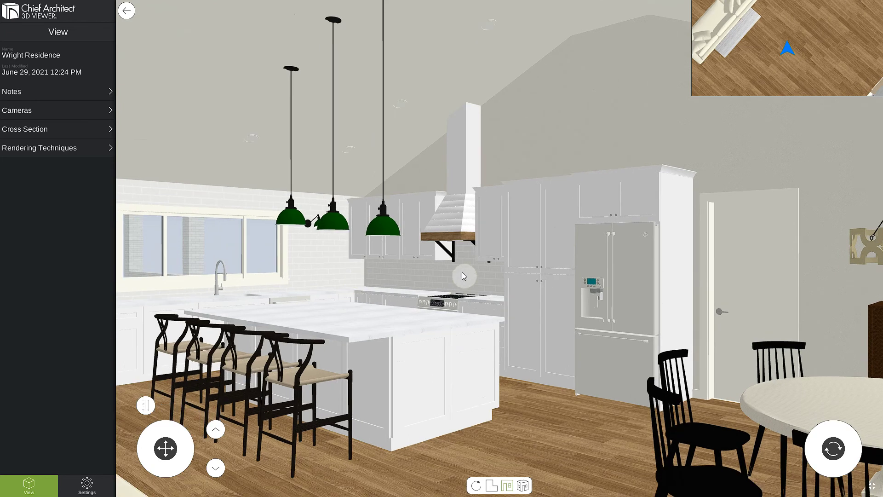